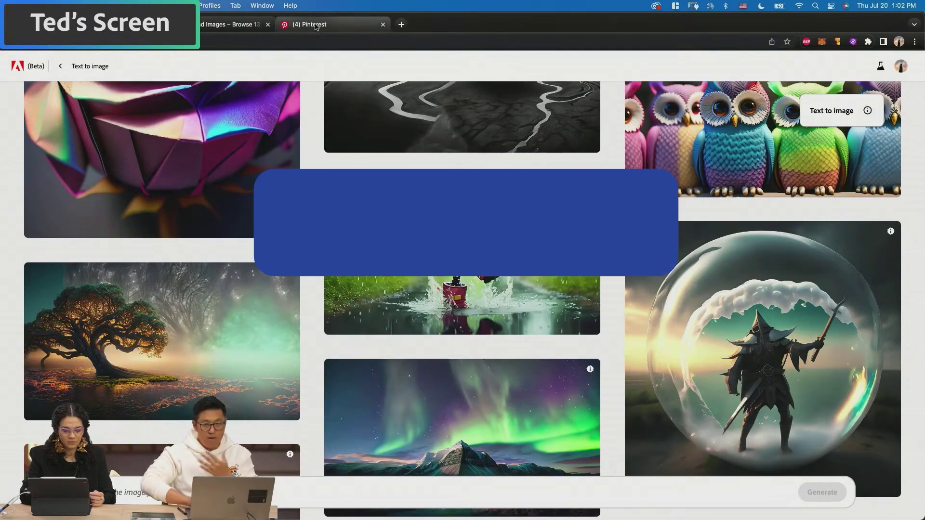
# Step: Browse the 'surreal fantasy world' Pinterest pins, then close that tab to return to Firefly
pyautogui.click(315, 25)
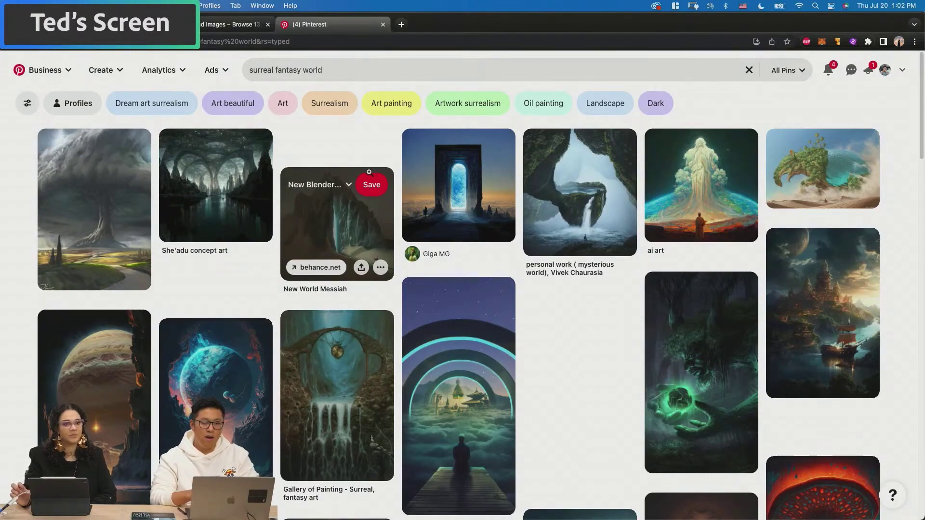
pyautogui.press('super+w')
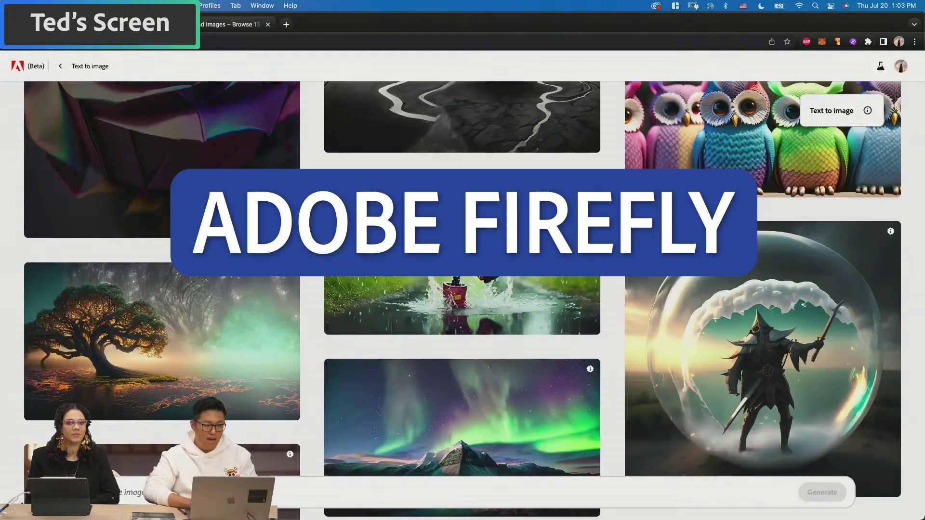
# Step: Reuse the ancient-tree gallery card's prompt in the Firefly generator
pyautogui.scroll(6, 219, 309)
pyautogui.scroll(-6, 220, 309)
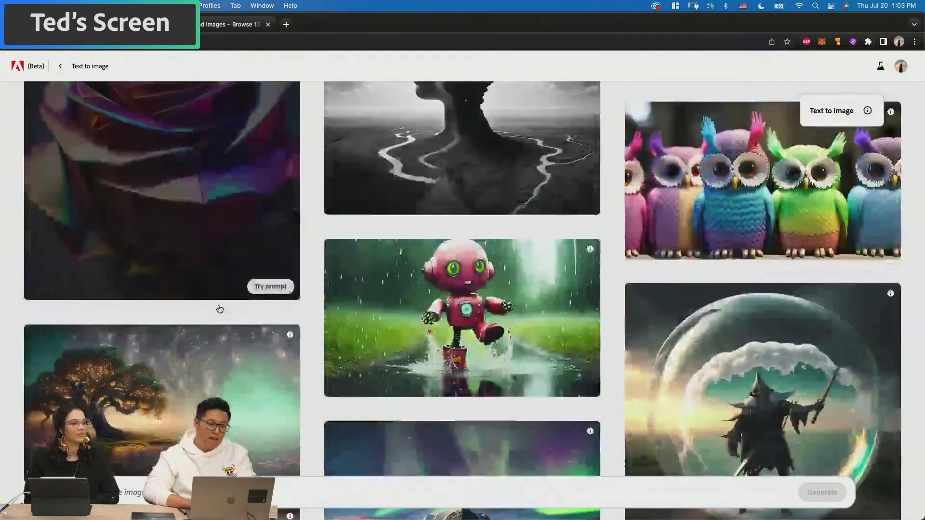
pyautogui.scroll(-4, 220, 309)
pyautogui.click(236, 223)
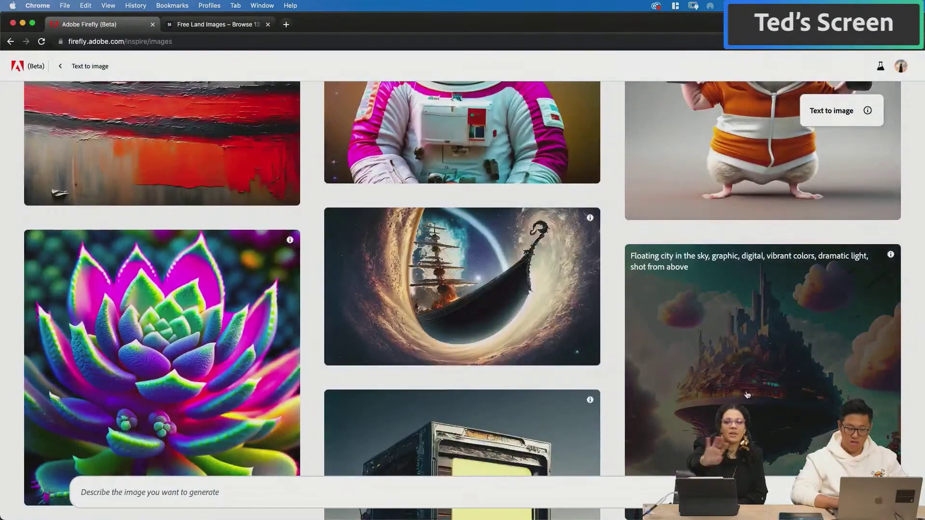
# Step: Generate 'forest, open field, mood' in Photo/Digital art, warm, dramatic, wide angle; download the top-right image
pyautogui.scroll(-3, 611, 340)
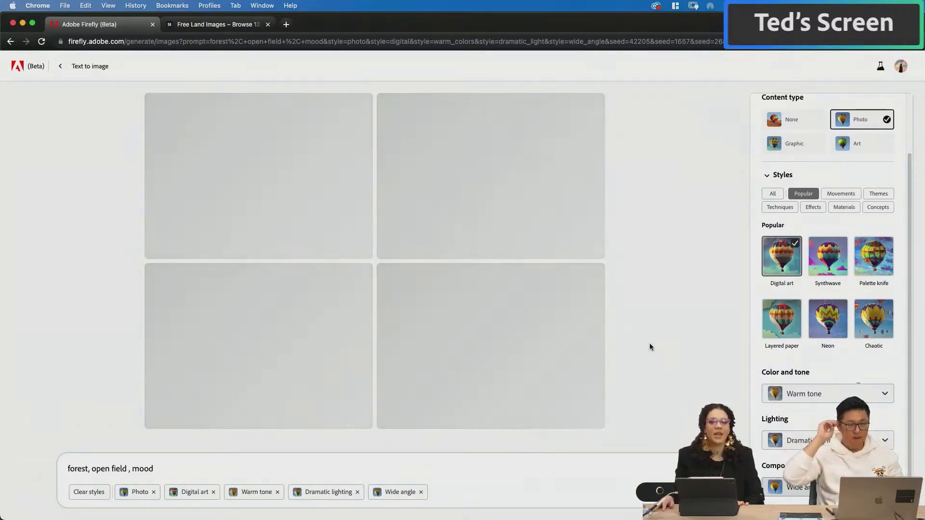
pyautogui.write(',')
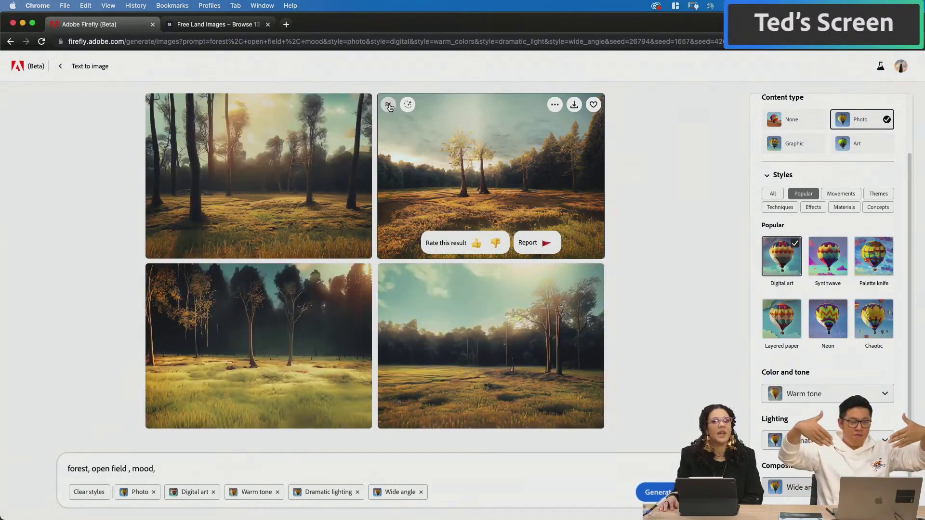
pyautogui.click(574, 104)
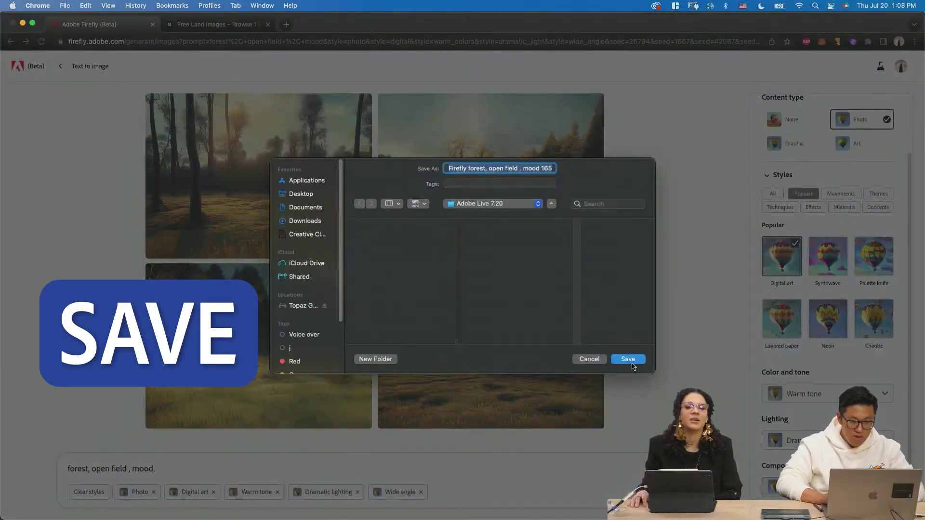
# Step: Place the downloaded forest JPEG on the canvas and lasso the two central trees
pyautogui.click(629, 359)
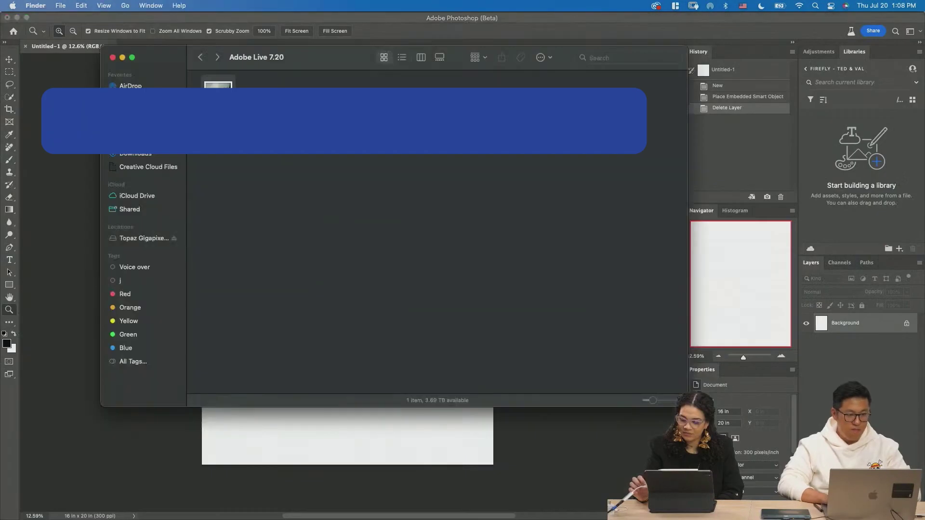
pyautogui.moveTo(218, 86); pyautogui.dragTo(310, 413)
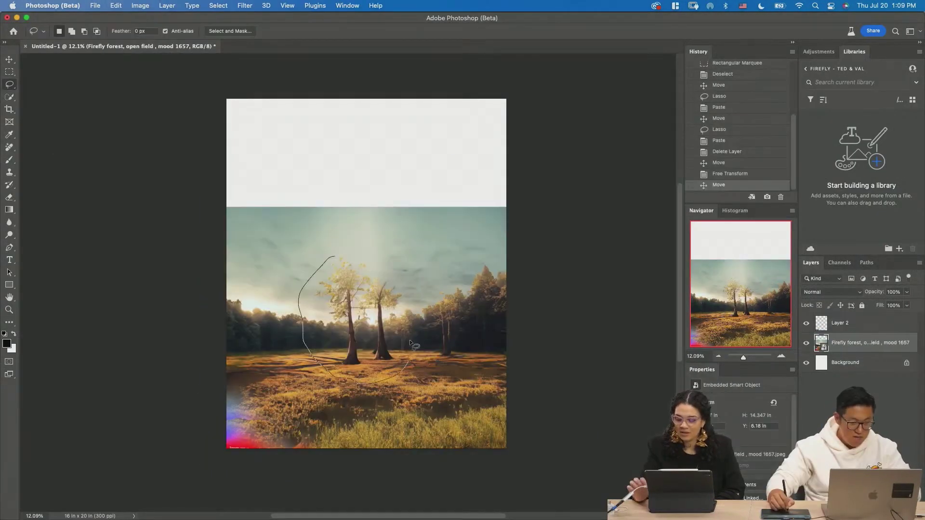
pyautogui.moveTo(310, 318)
pyautogui.mouseDown()
pyautogui.moveTo(363, 254)
pyautogui.moveTo(341, 250)
pyautogui.mouseUp()
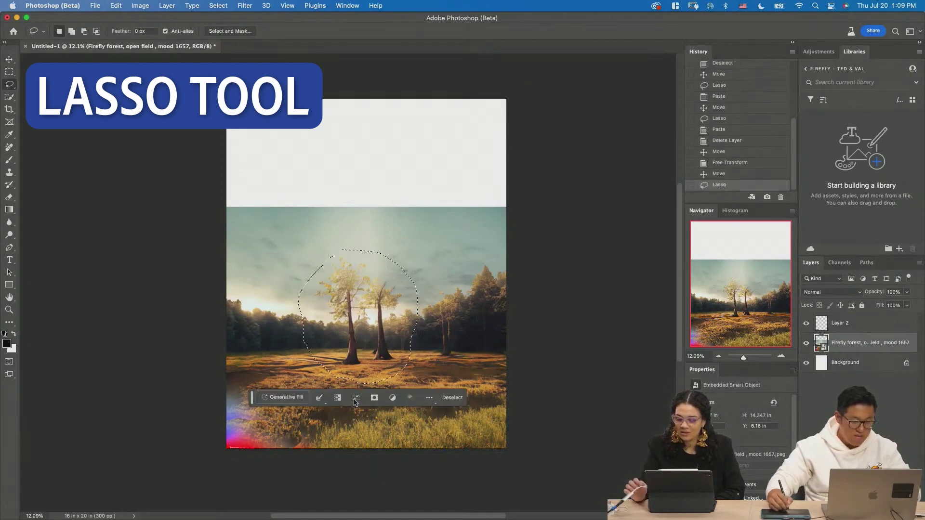
# Step: Remove the trees with Generative Fill and keep variation 2 of 3
pyautogui.click(294, 398)
pyautogui.click(415, 397)
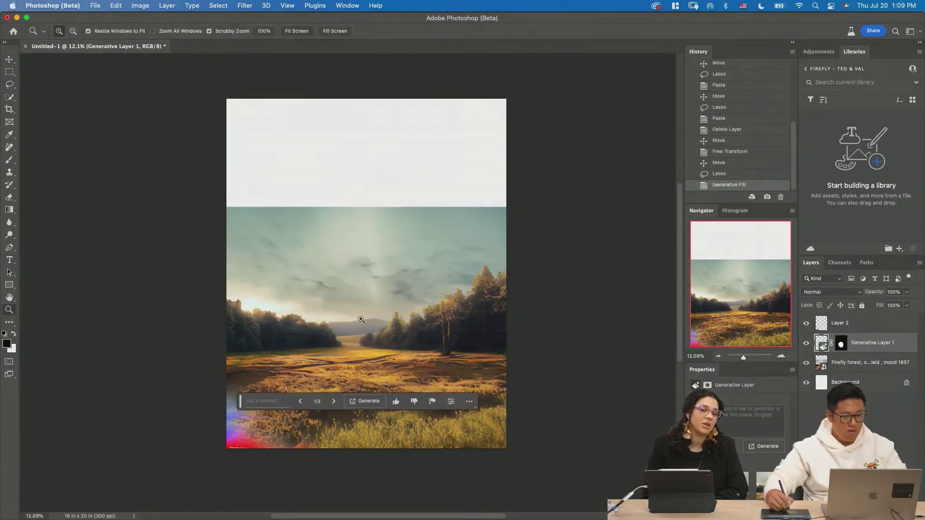
pyautogui.click(362, 319)
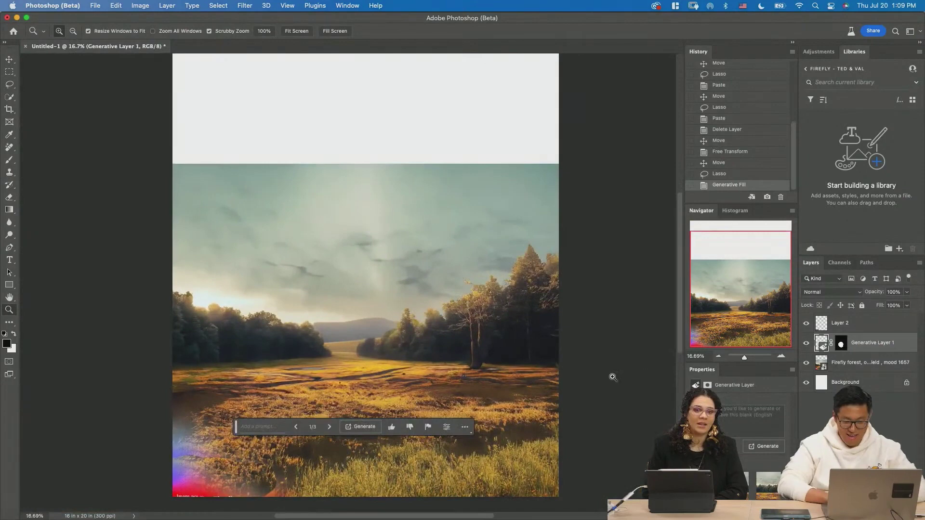
pyautogui.click(764, 491)
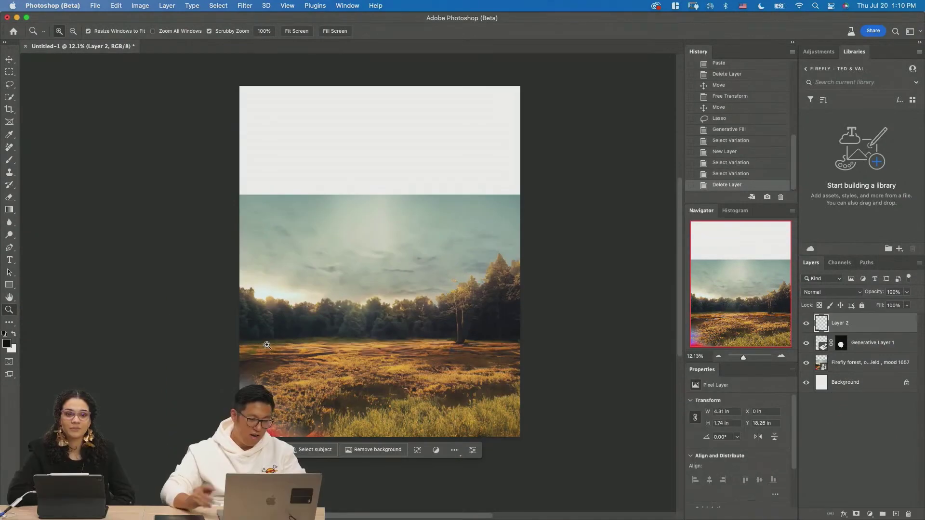
# Step: Set the Firefly aspect ratio to Landscape (4:3) and the style to Digital art
pyautogui.press('super+Tab')
pyautogui.press('super+Tab')
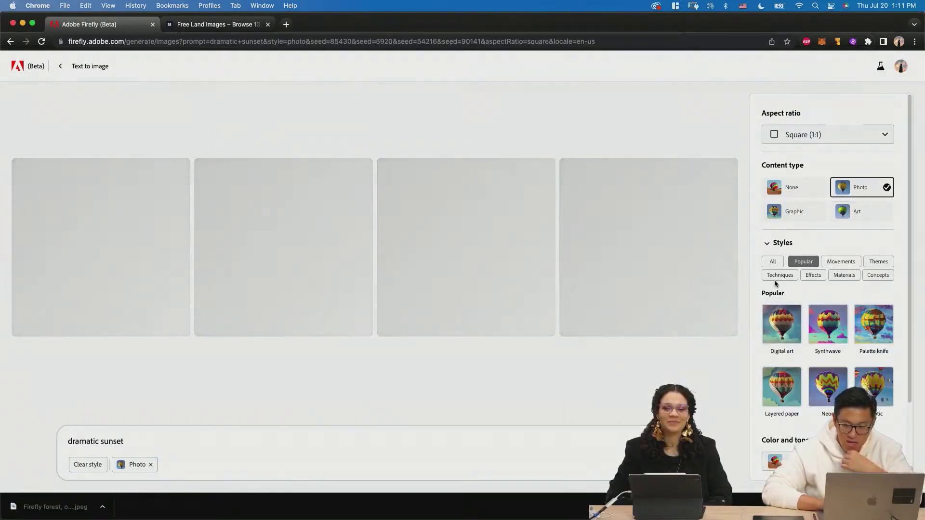
pyautogui.click(812, 141)
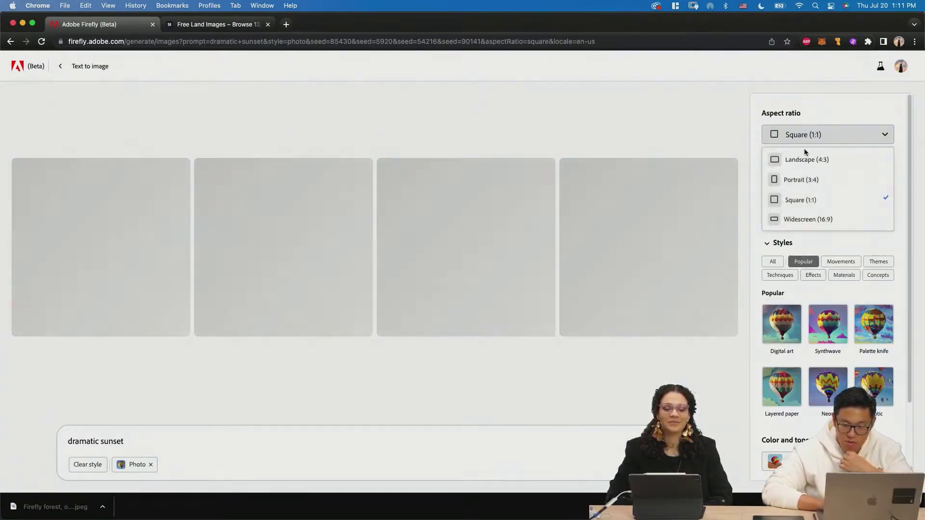
pyautogui.click(801, 161)
pyautogui.click(782, 324)
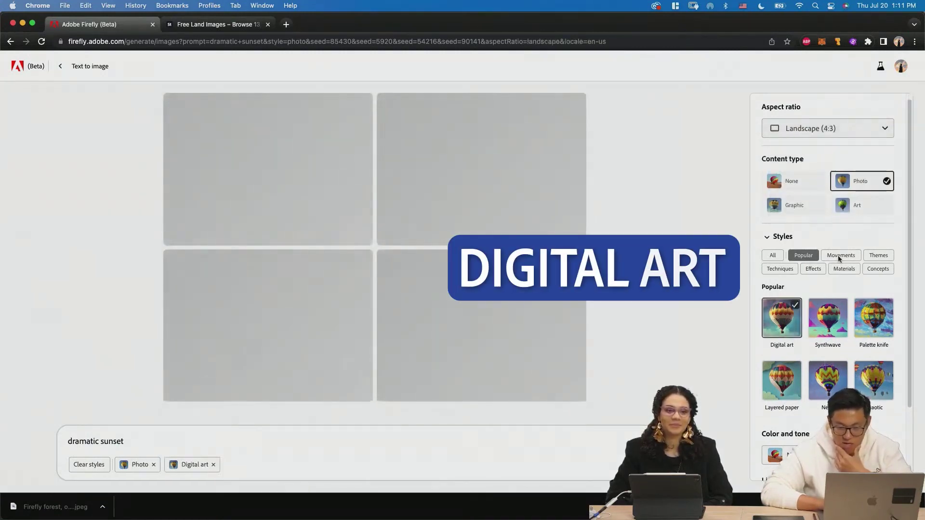
# Step: Extend the prompt to 'dramatic sunset above forest', then download and save the top-right image
pyautogui.press('super+Tab')
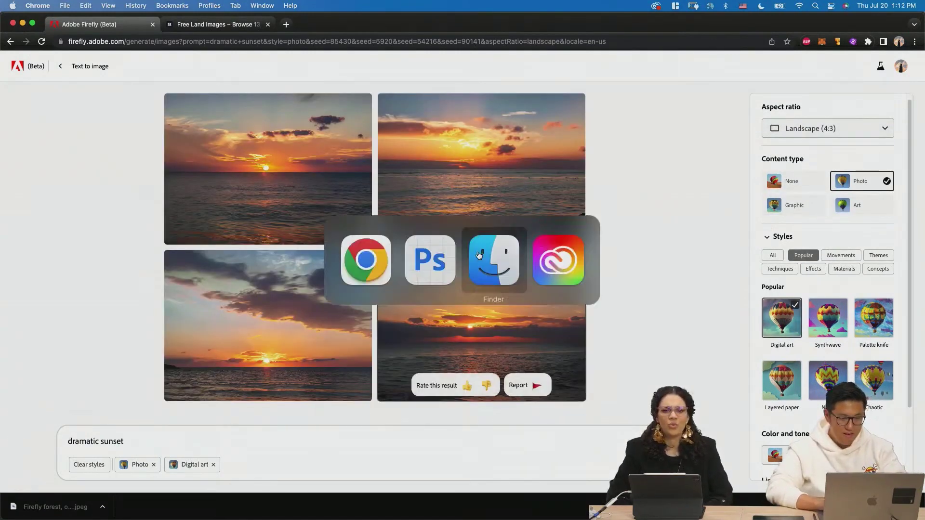
pyautogui.press('super+Tab')
pyautogui.click(163, 446)
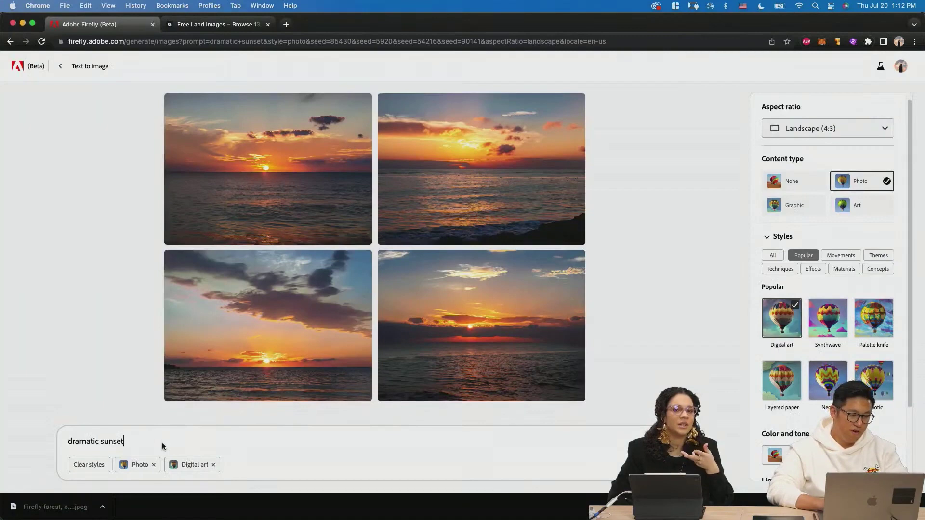
pyautogui.write('above forest')
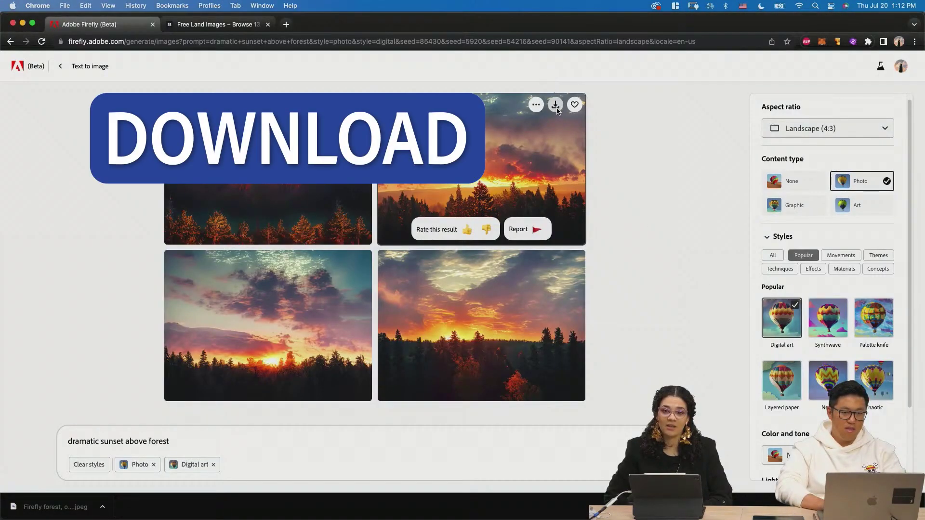
pyautogui.click(557, 111)
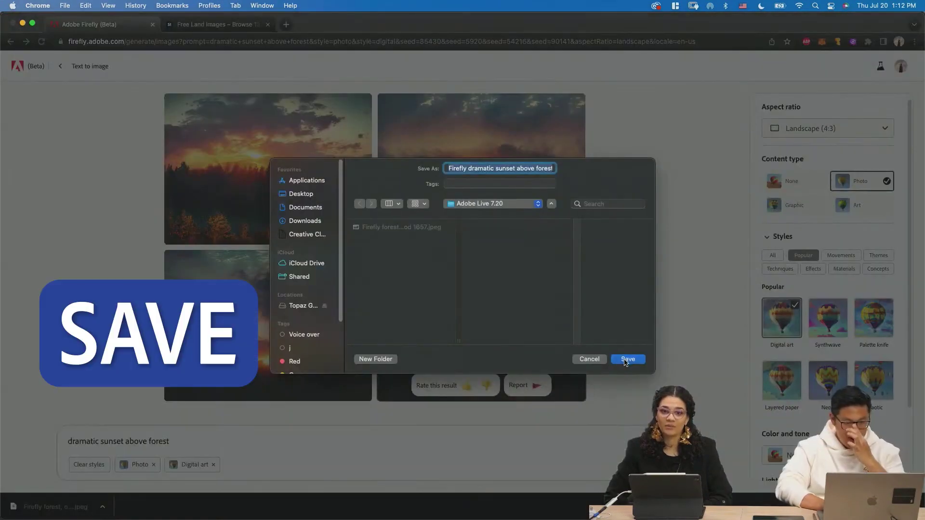
pyautogui.press('Return')
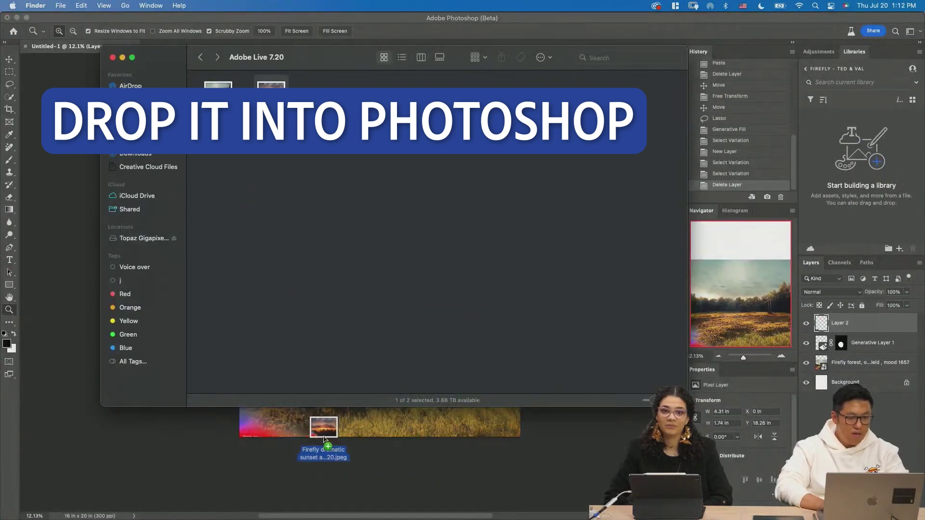
# Step: Place the sunset JPEG into the composite and run Select > Sky on the Group 1 copy layer
pyautogui.moveTo(320, 434); pyautogui.dragTo(332, 443)
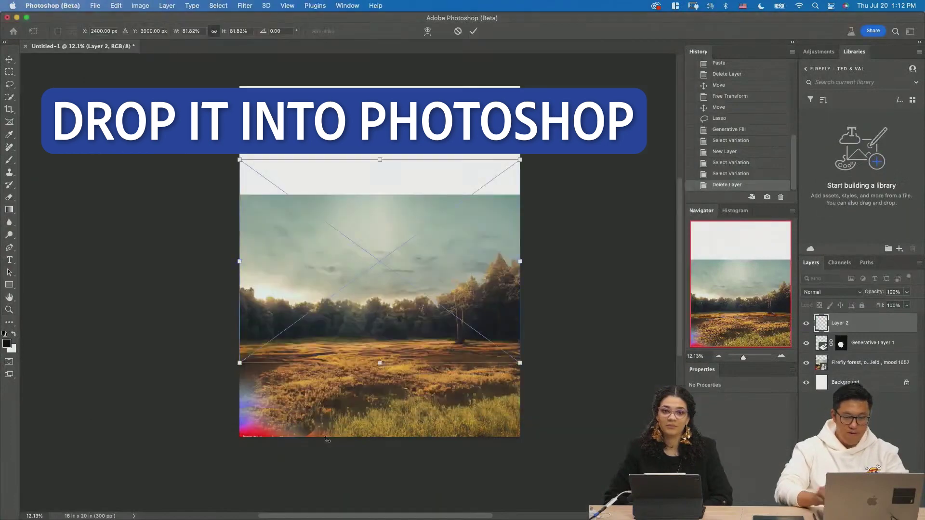
pyautogui.click(218, 5)
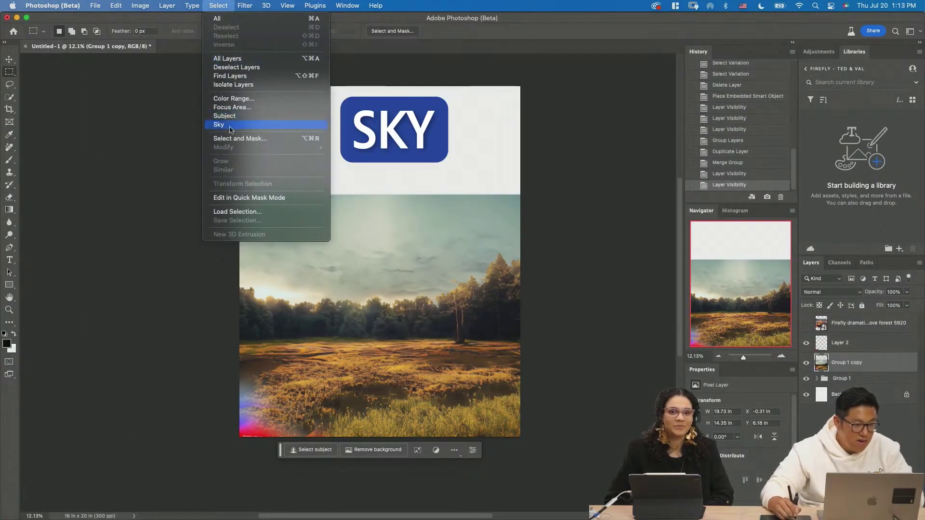
pyautogui.click(233, 126)
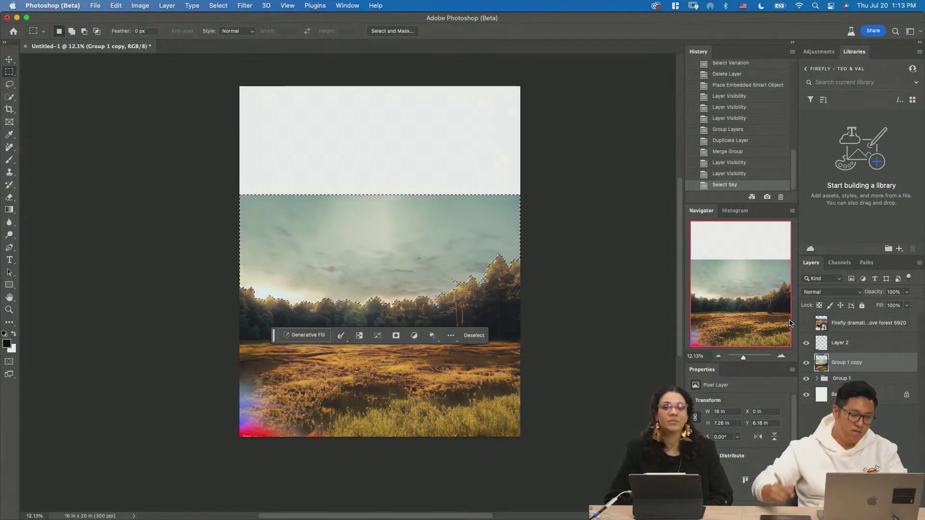
# Step: Mask the merged forest layer with the sky selection, hide Group 1, and invert the mask
pyautogui.click(395, 336)
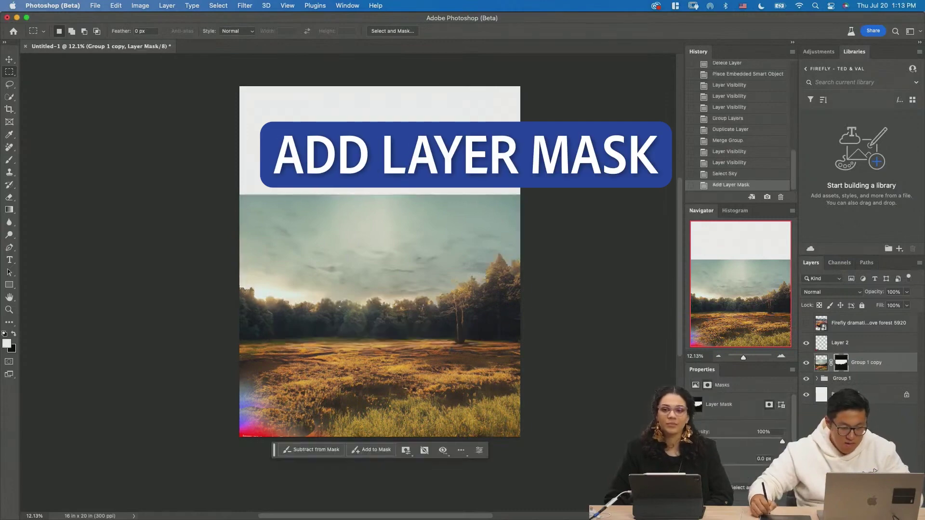
pyautogui.click(806, 379)
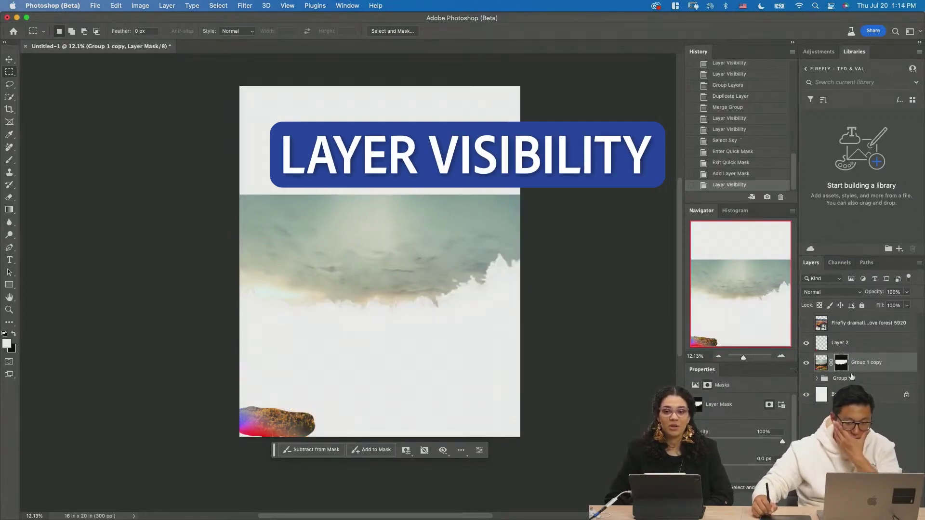
pyautogui.press('super+i')
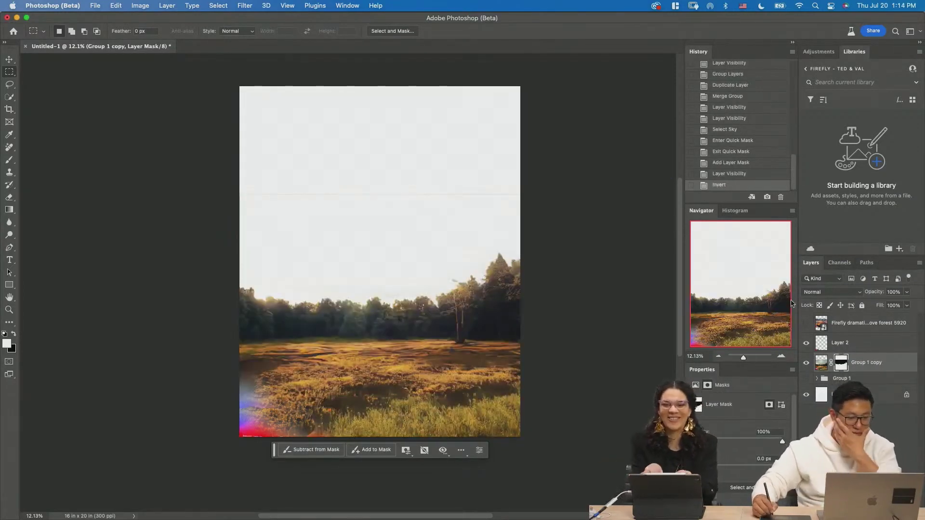
pyautogui.press('b')
pyautogui.press('x')
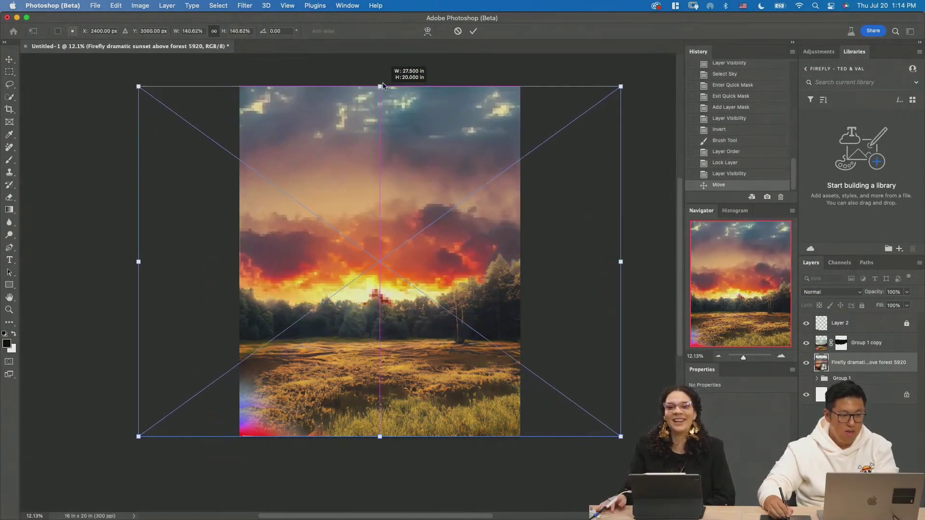
# Step: Free Transform the sunset image larger so its clouds fill the sky
pyautogui.moveTo(383, 86); pyautogui.dragTo(383, 87)
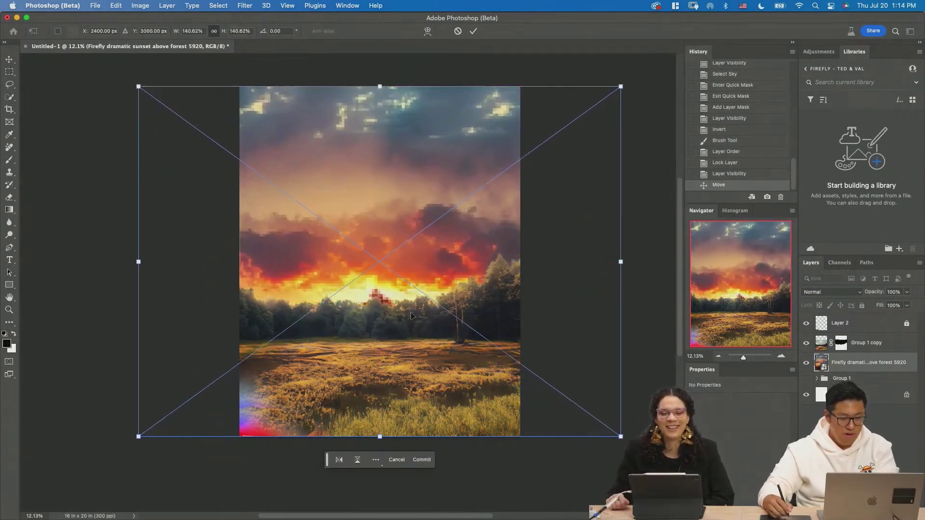
pyautogui.moveTo(380, 436); pyautogui.dragTo(380, 446)
pyautogui.press('Return')
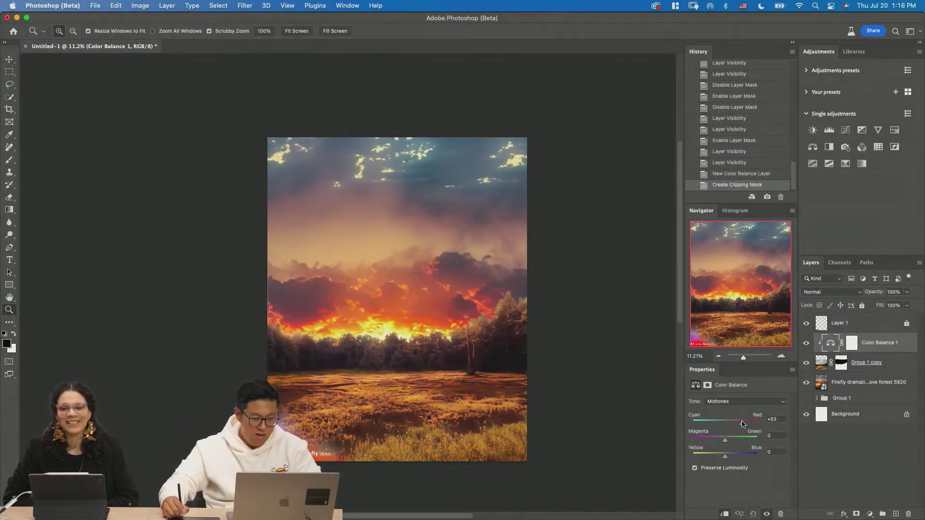
# Step: Shift the Color Balance midtones on the yellow–blue slider and the highlights toward cyan
pyautogui.moveTo(726, 456); pyautogui.dragTo(708, 460)
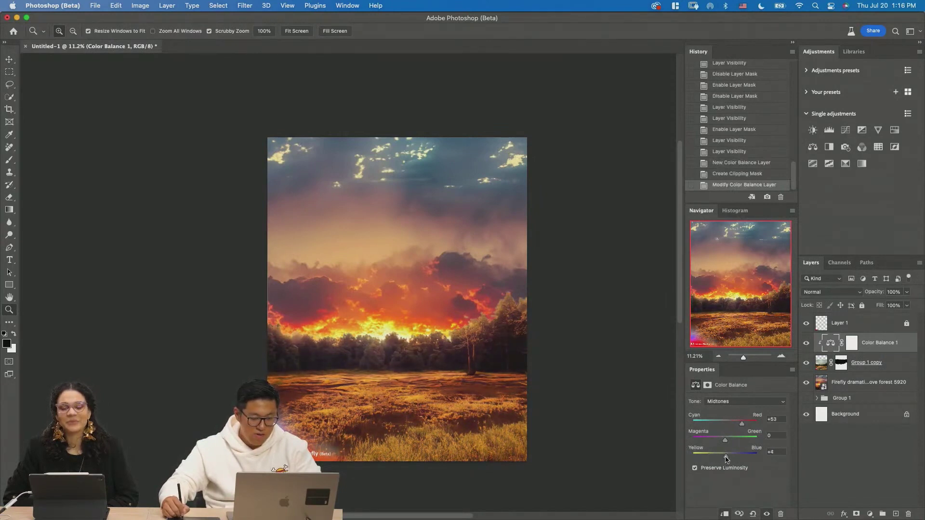
pyautogui.click(735, 402)
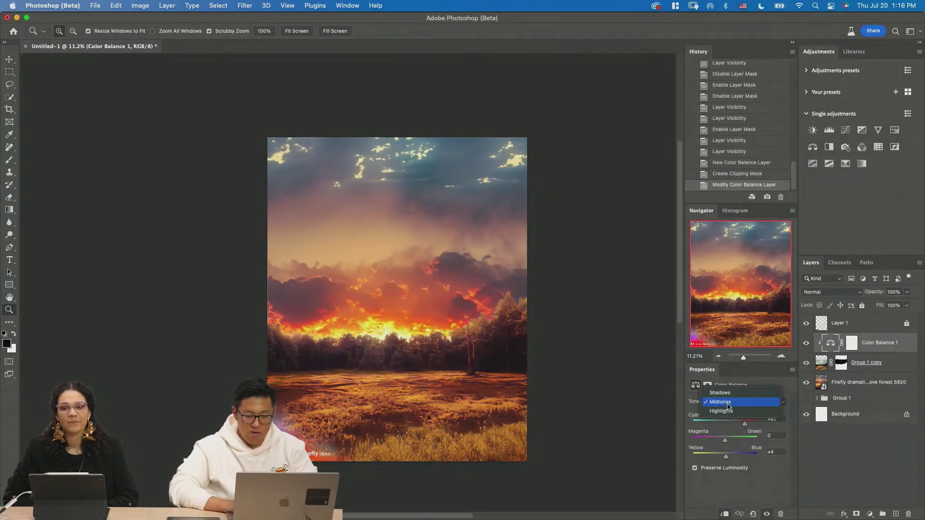
pyautogui.click(724, 414)
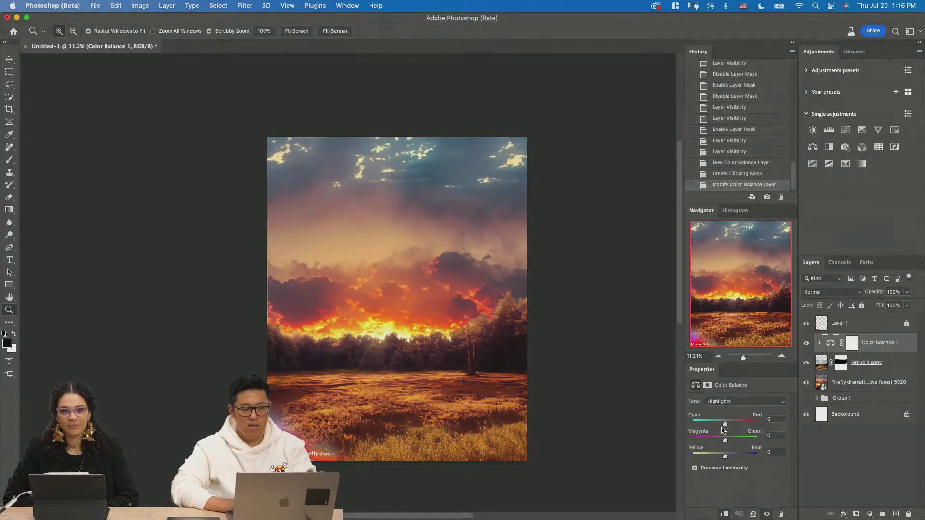
pyautogui.moveTo(735, 426)
pyautogui.mouseDown()
pyautogui.moveTo(699, 430)
pyautogui.moveTo(725, 428)
pyautogui.mouseUp()
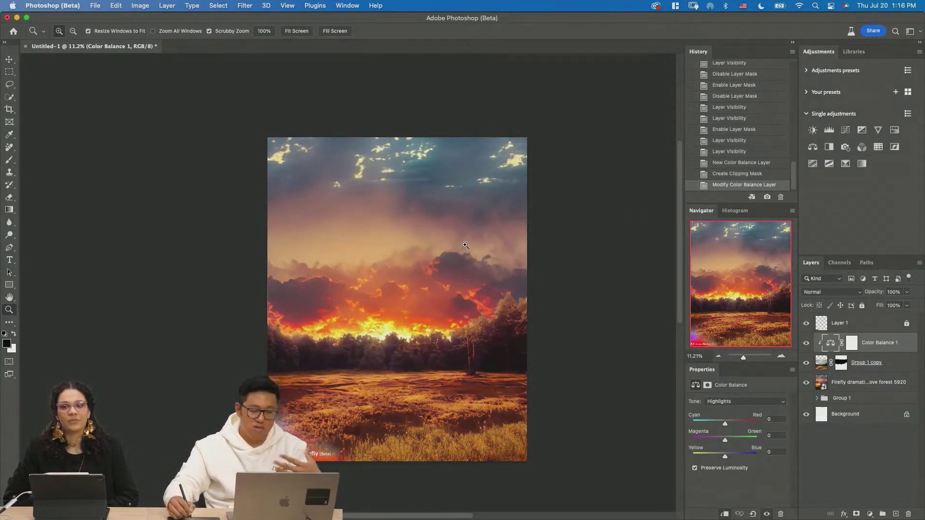
# Step: Add a trial Selective Color adjustment layer and pick a dark range from its Colors list
pyautogui.click(870, 514)
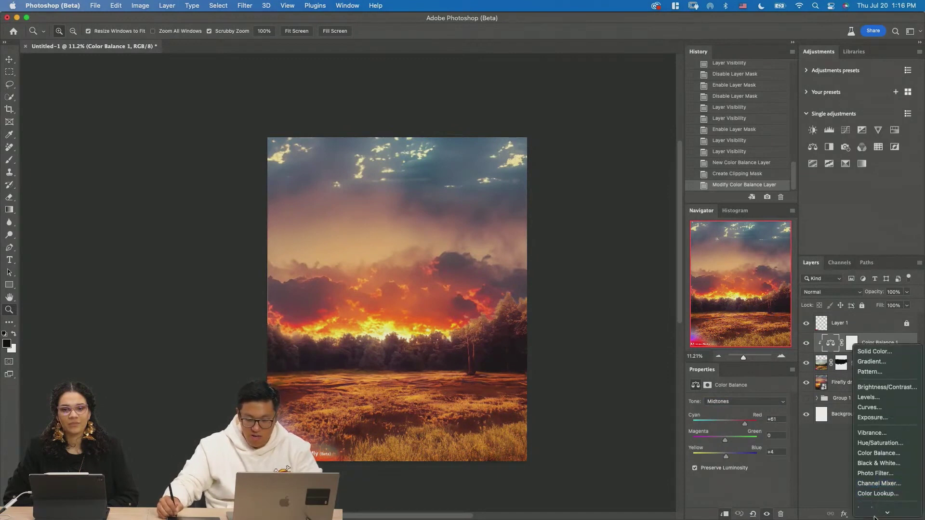
pyautogui.click(878, 511)
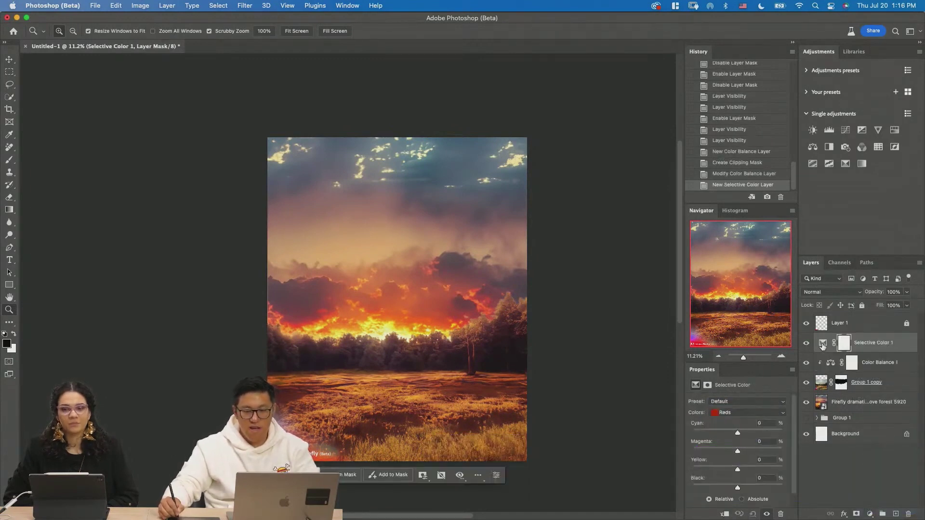
pyautogui.click(823, 345)
pyautogui.click(750, 413)
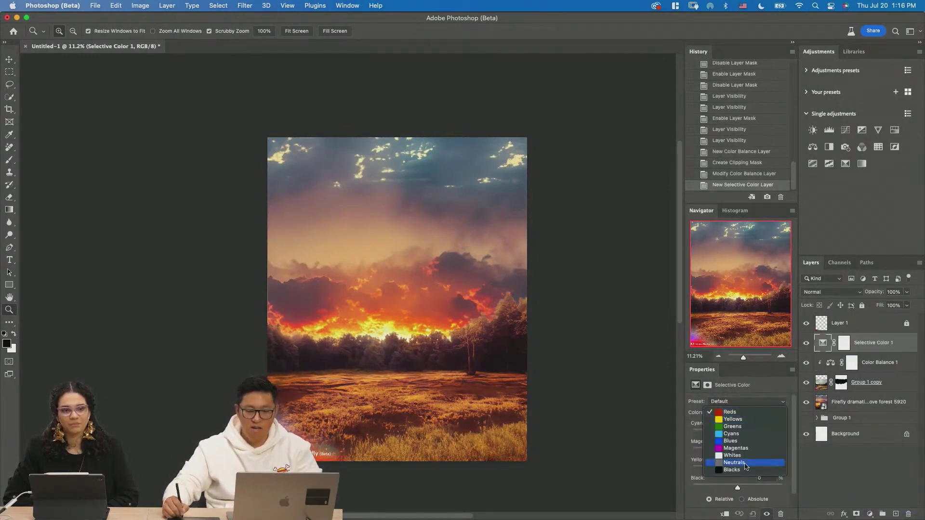
pyautogui.click(733, 465)
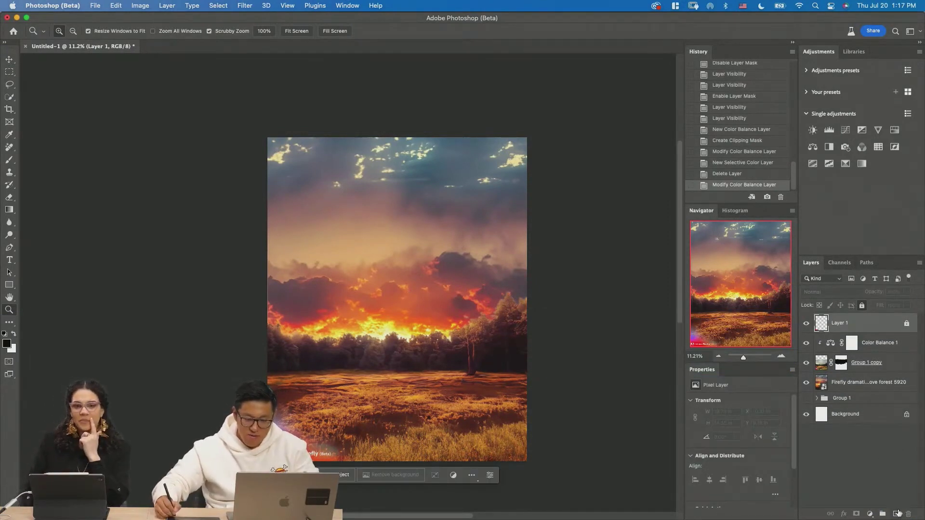
# Step: Add a new empty layer and switch to the Brush tool painting in white
pyautogui.click(897, 513)
pyautogui.press('l')
pyautogui.press('b')
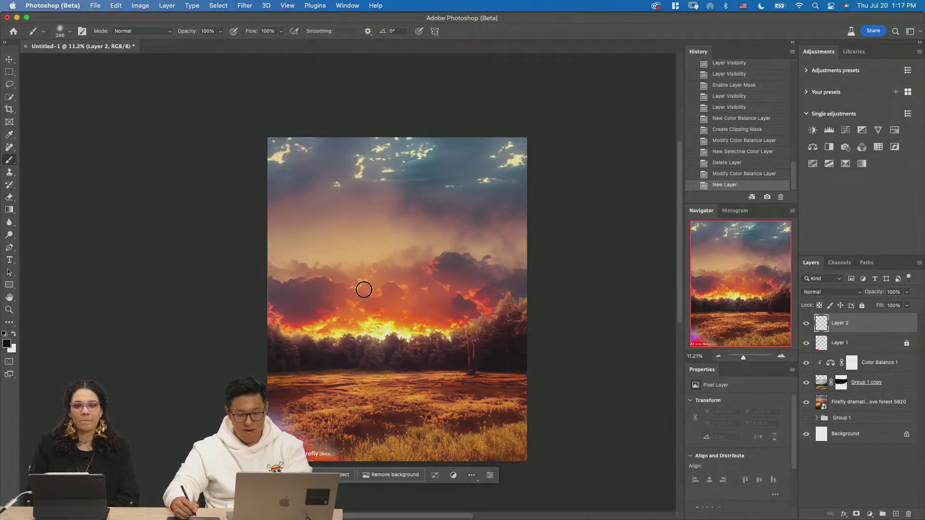
pyautogui.press('x')
# Step: Sketch white strokes, loops and an arc over the sky, undoing each to leave it clean
pyautogui.moveTo(270, 308); pyautogui.dragTo(527, 360)
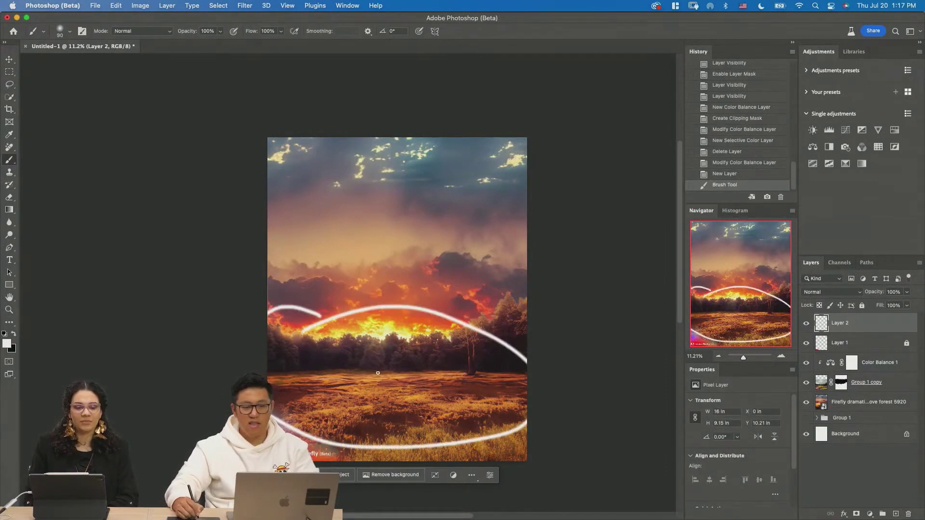
pyautogui.press('cmd+z')
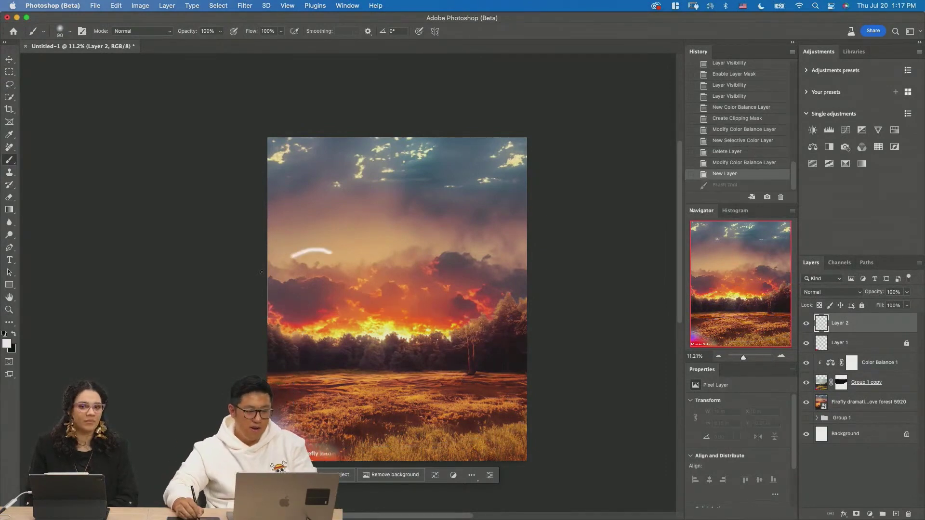
pyautogui.moveTo(262, 272)
pyautogui.mouseDown()
pyautogui.moveTo(454, 393)
pyautogui.moveTo(560, 284)
pyautogui.moveTo(321, 265)
pyautogui.mouseUp()
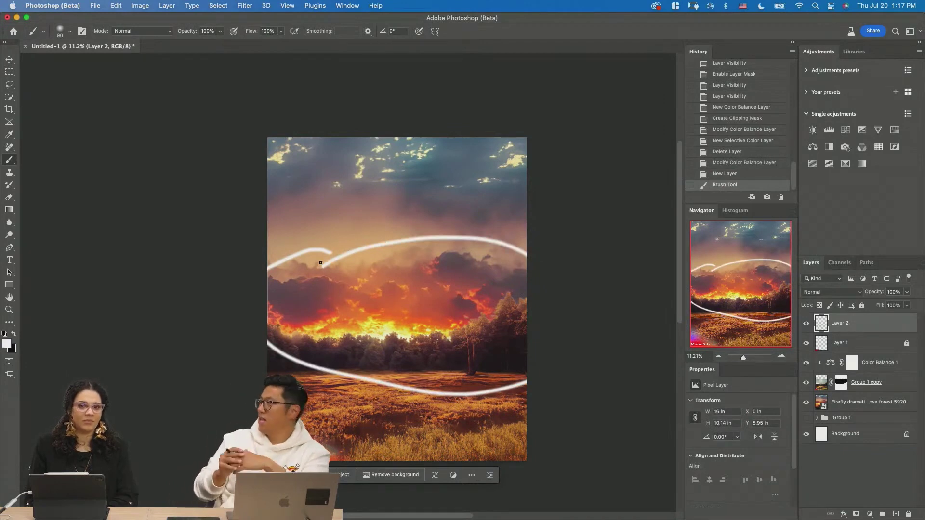
pyautogui.press('super+z')
pyautogui.moveTo(268, 254)
pyautogui.mouseDown()
pyautogui.moveTo(440, 269)
pyautogui.moveTo(362, 161)
pyautogui.moveTo(443, 193)
pyautogui.mouseUp()
pyautogui.moveTo(384, 170); pyautogui.dragTo(392, 202)
pyautogui.press('super+z')
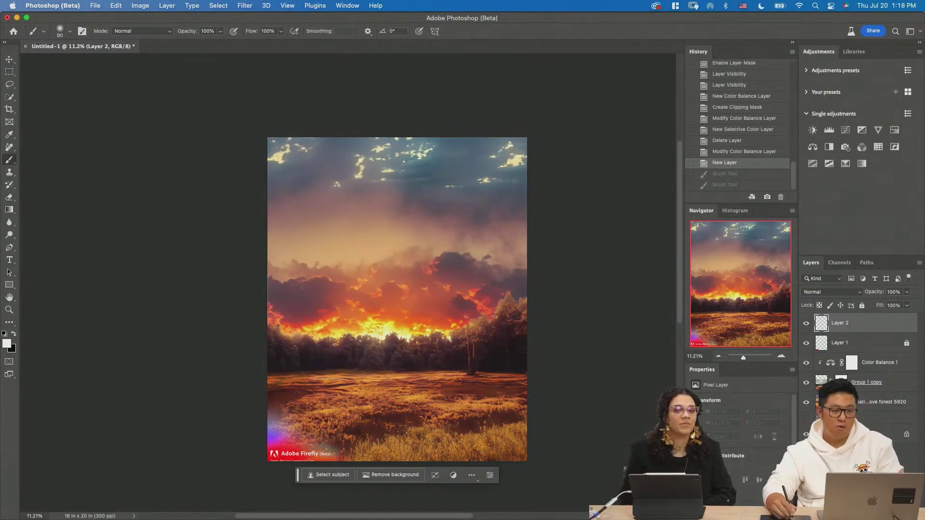
pyautogui.moveTo(272, 145); pyautogui.dragTo(475, 136)
pyautogui.press('super+Tab')
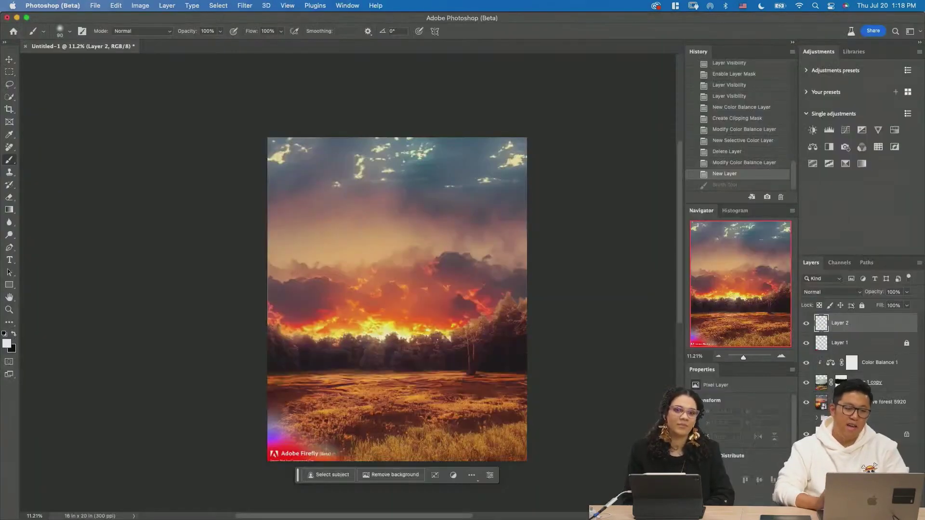
# Step: Change the Firefly prompt to 'northern light' and generate new images
pyautogui.write('hern light')
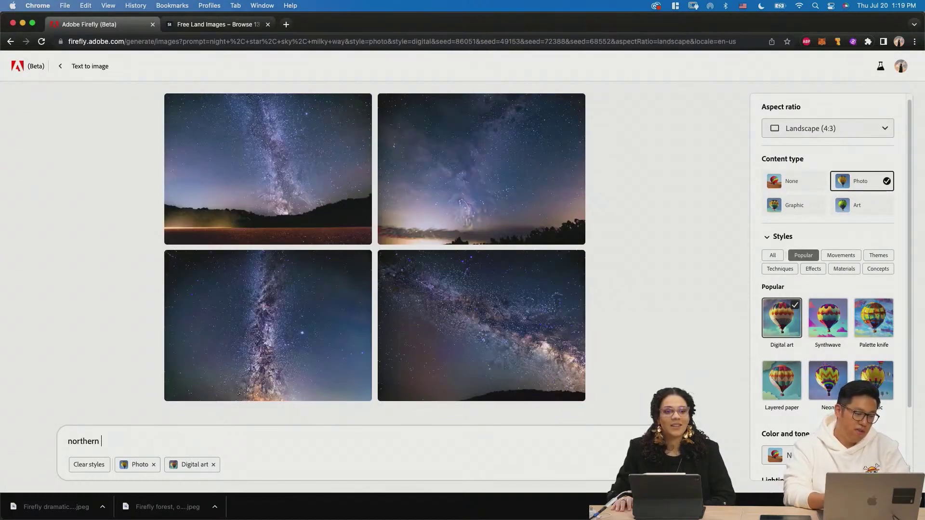
pyautogui.press('Return')
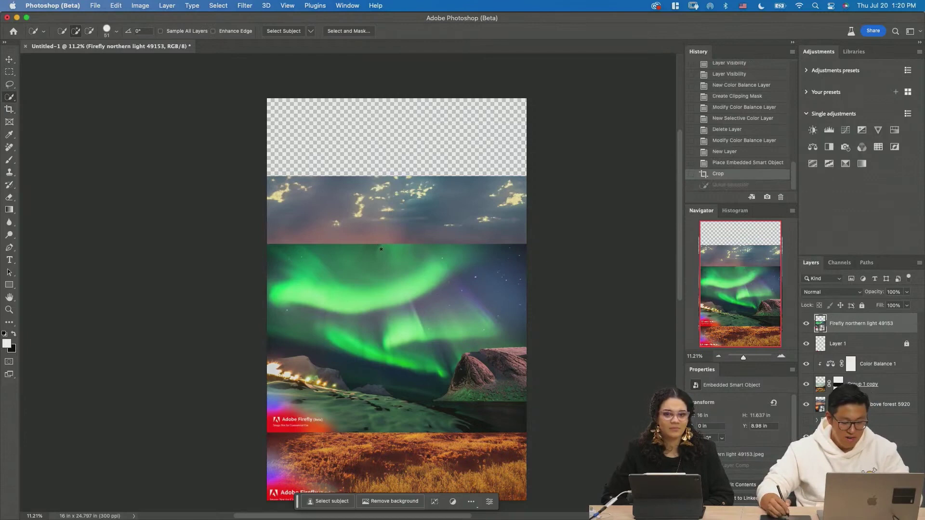
# Step: Quick-select the aurora with a slightly larger brush and mask the northern-light layer to it
pyautogui.press(']')
pyautogui.press(']')
pyautogui.press(']')
pyautogui.press(']')
pyautogui.moveTo(331, 275)
pyautogui.mouseDown()
pyautogui.moveTo(467, 296)
pyautogui.moveTo(473, 222)
pyautogui.mouseUp()
pyautogui.click(856, 515)
# Step: With the Move tool, target the aurora layer's image, toggle its visibility, and trial a lasso along the cloud edge
pyautogui.press('v')
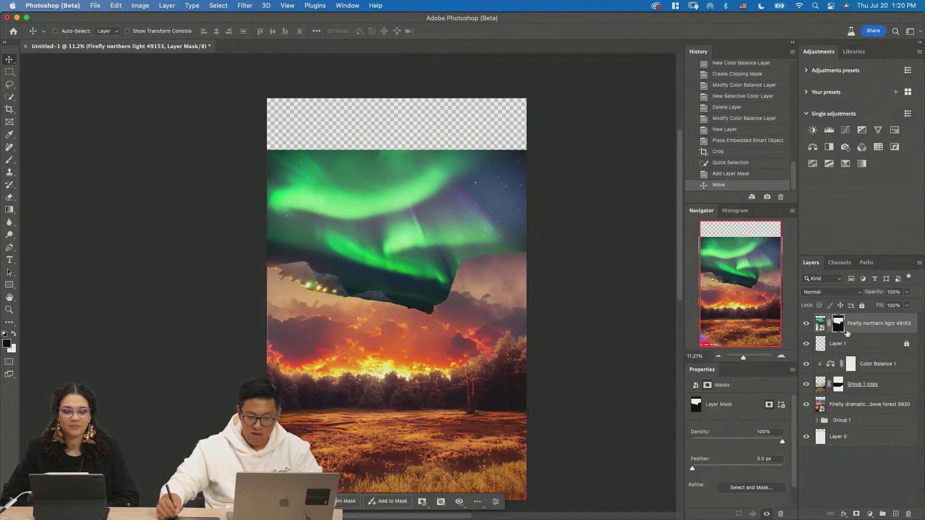
pyautogui.doubleClick(805, 326)
pyautogui.click(820, 323)
pyautogui.press('l')
pyautogui.press('x')
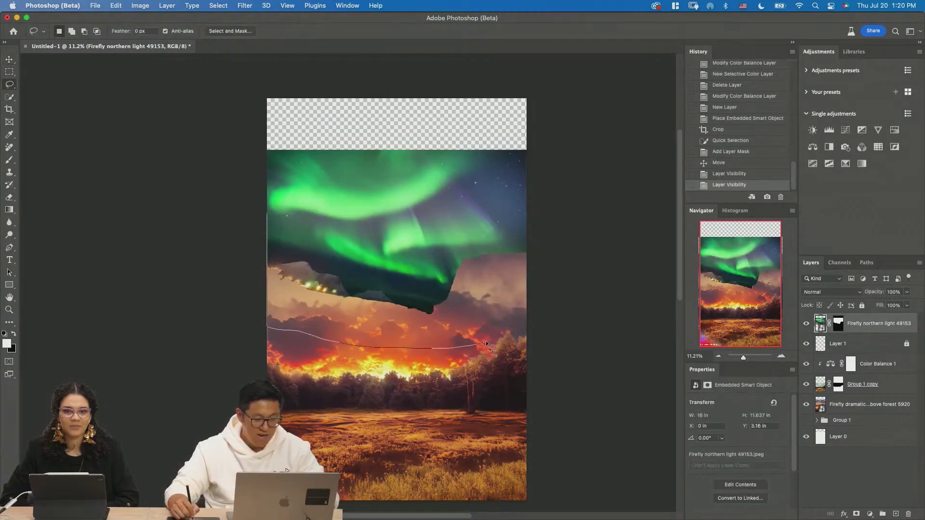
pyautogui.moveTo(487, 344); pyautogui.dragTo(487, 344)
pyautogui.click(508, 264)
# Step: Marquee the sky band across the aurora and clouds, Generative Fill it with no prompt, and keep variation 2
pyautogui.press('m')
pyautogui.moveTo(267, 195); pyautogui.dragTo(526, 327)
pyautogui.click(455, 343)
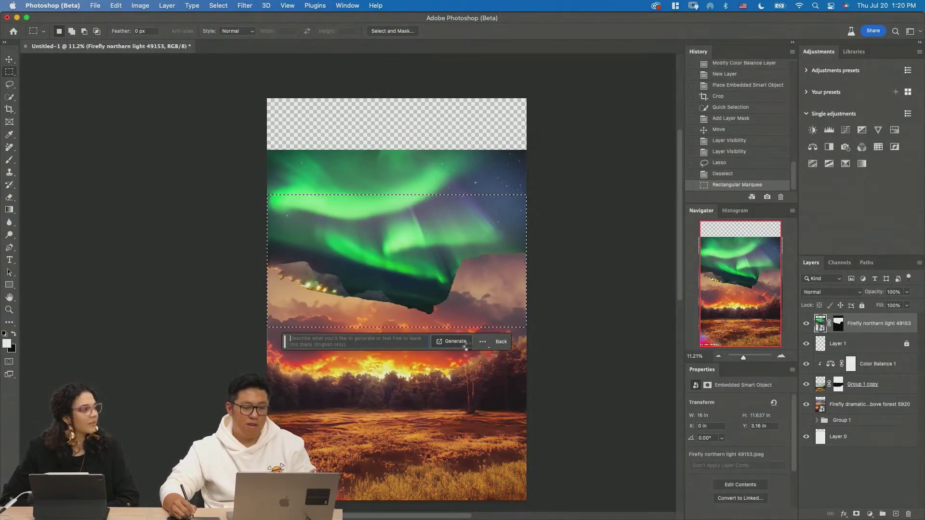
pyautogui.click(465, 343)
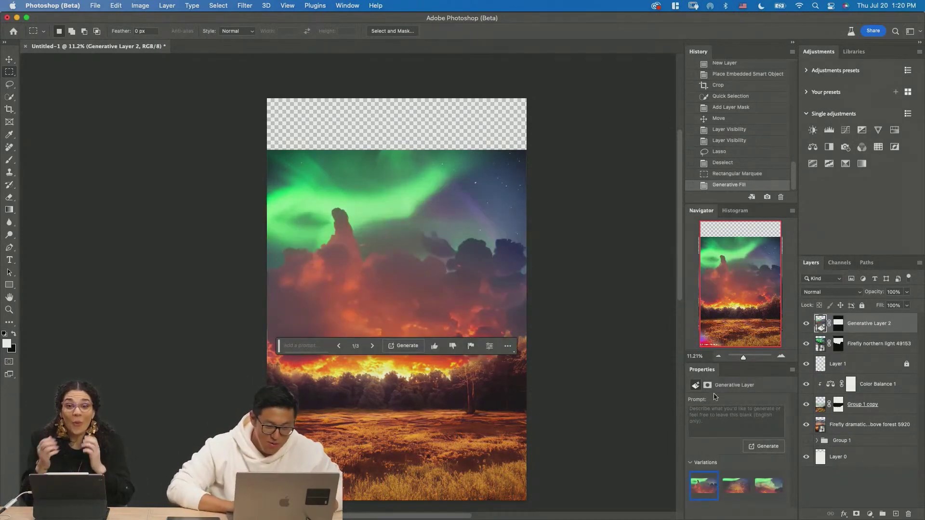
pyautogui.click(727, 489)
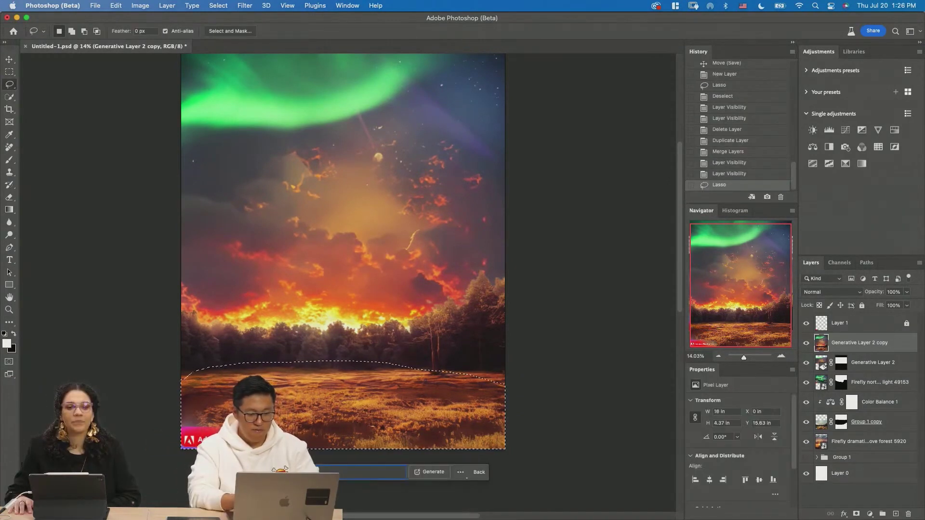
# Step: Generate a 'waterfall' fill in the field, delete that first layer, outline the scene's centre, and zoom in
pyautogui.press('Return')
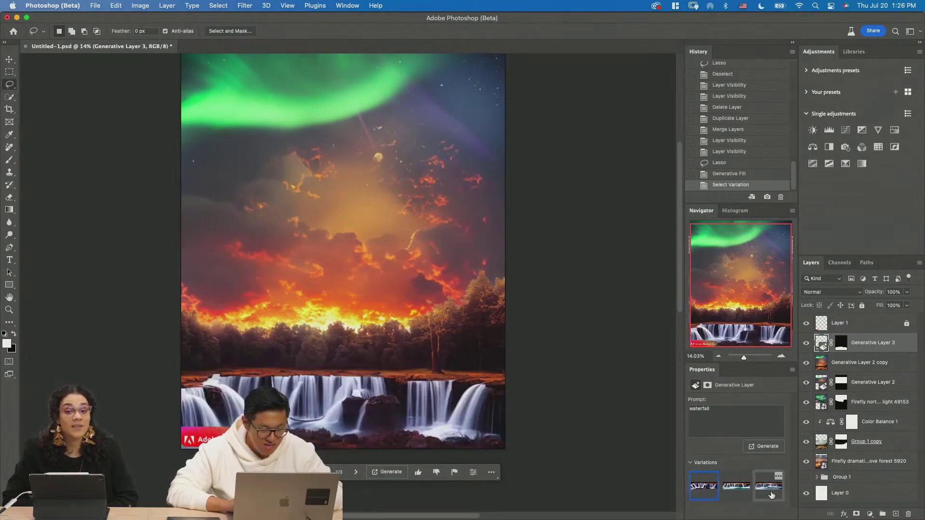
pyautogui.click(771, 494)
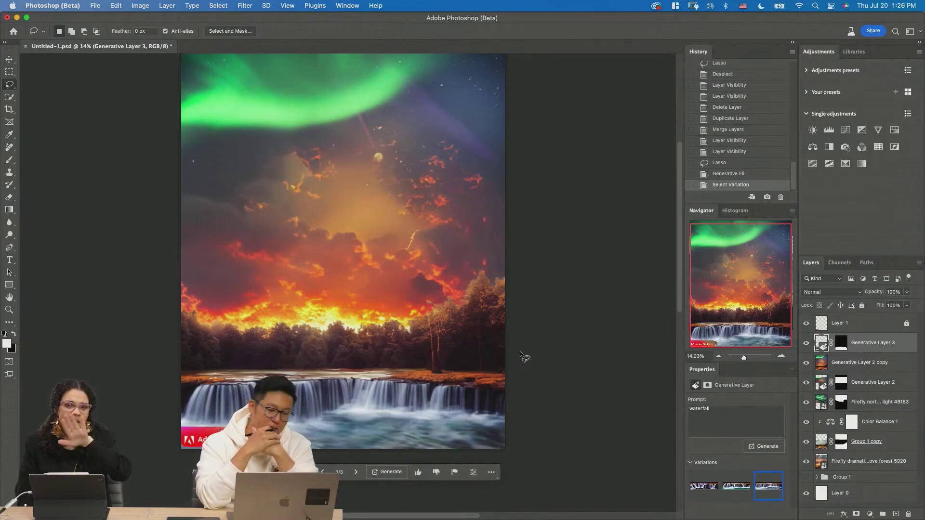
pyautogui.press('Delete')
pyautogui.moveTo(318, 216)
pyautogui.mouseDown()
pyautogui.moveTo(273, 380)
pyautogui.moveTo(426, 420)
pyautogui.moveTo(424, 296)
pyautogui.moveTo(374, 211)
pyautogui.moveTo(321, 210)
pyautogui.mouseUp()
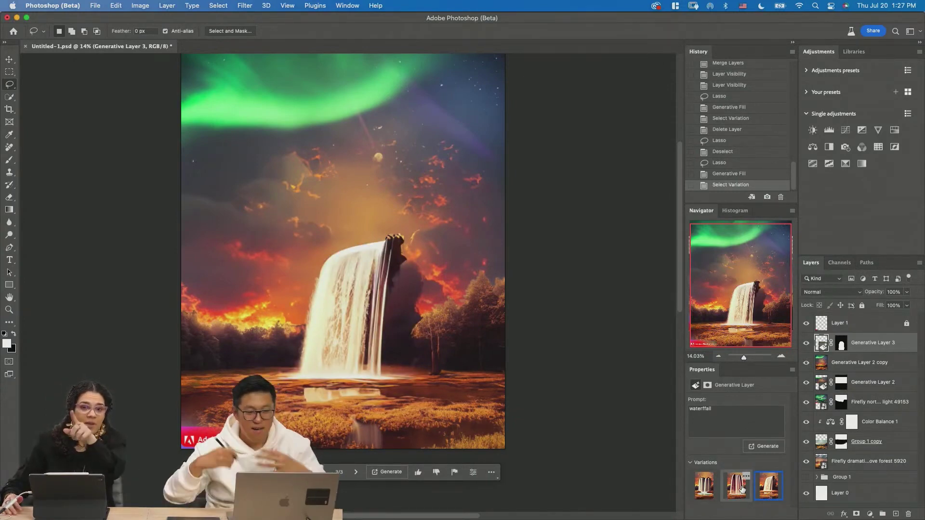
pyautogui.press('z')
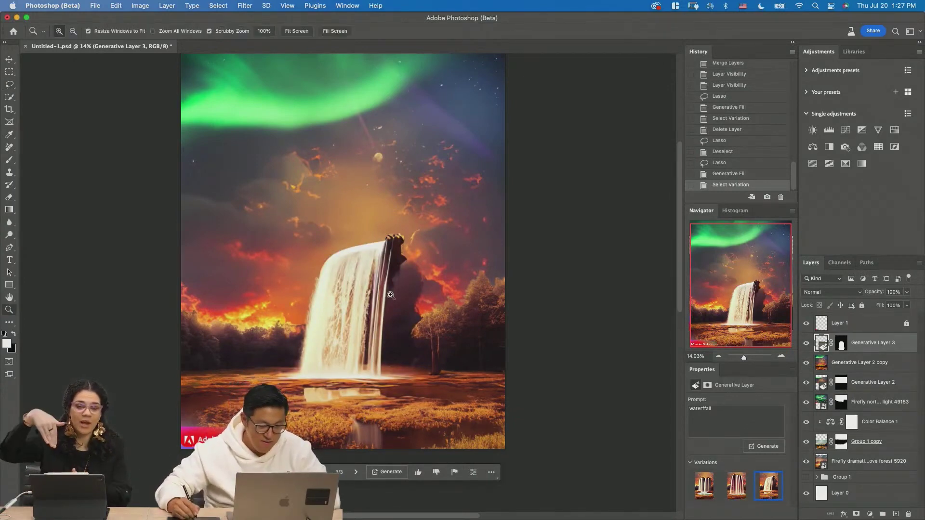
pyautogui.moveTo(400, 270); pyautogui.dragTo(436, 317)
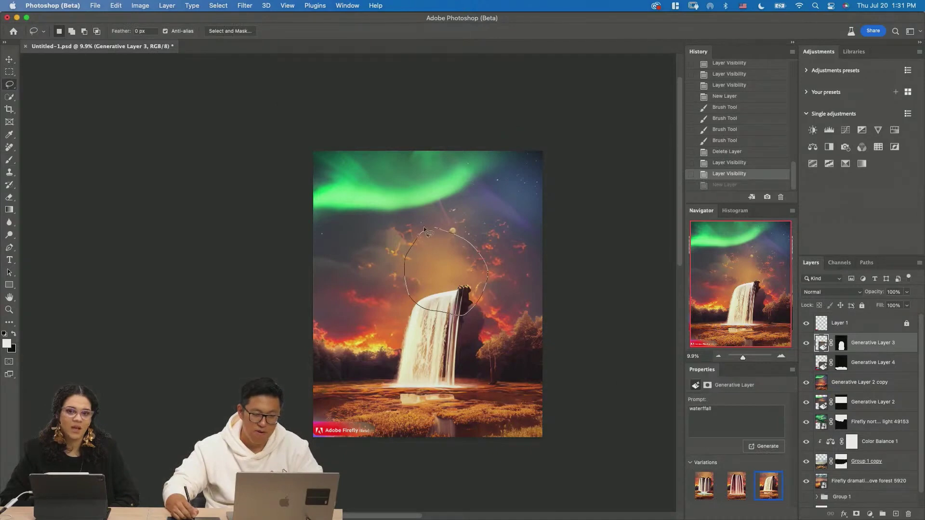
# Step: Generate a 'ruin, archway' fill above the waterfall and keep the third variation
pyautogui.click(355, 115)
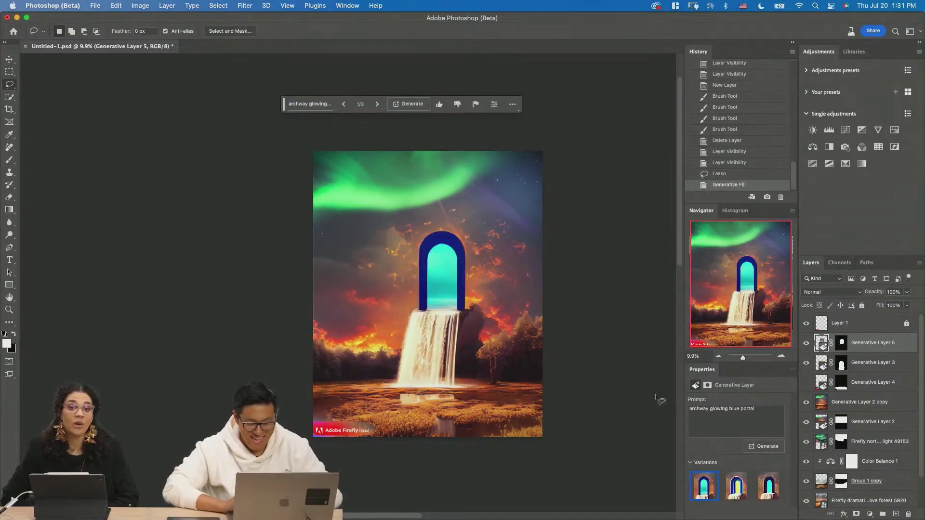
pyautogui.click(737, 489)
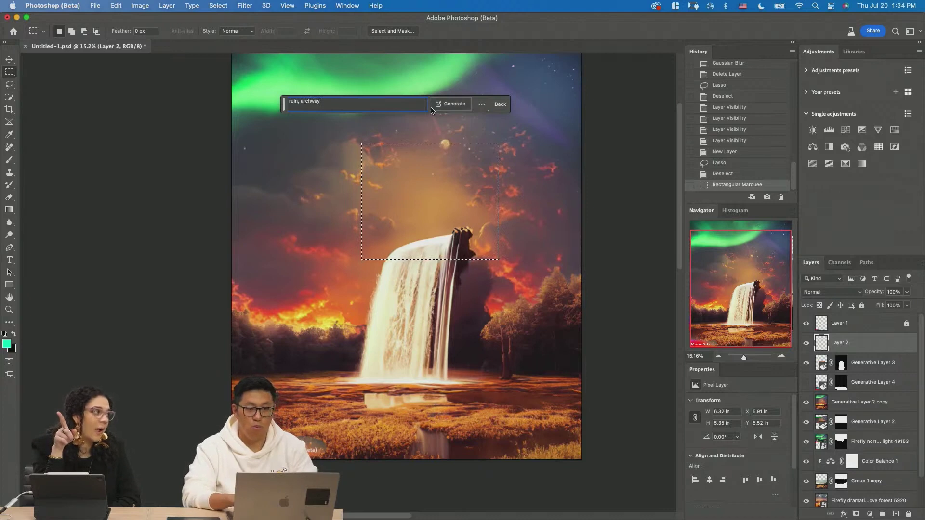
pyautogui.click(445, 105)
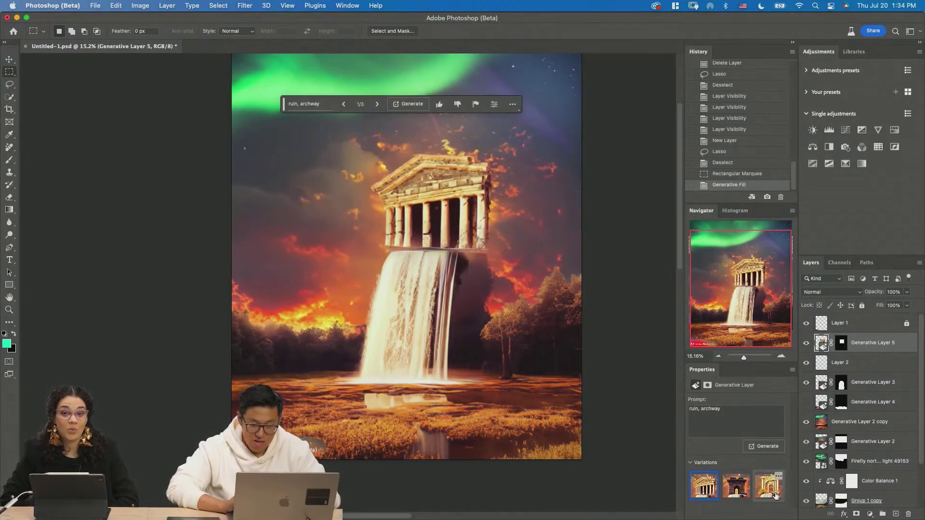
pyautogui.click(769, 488)
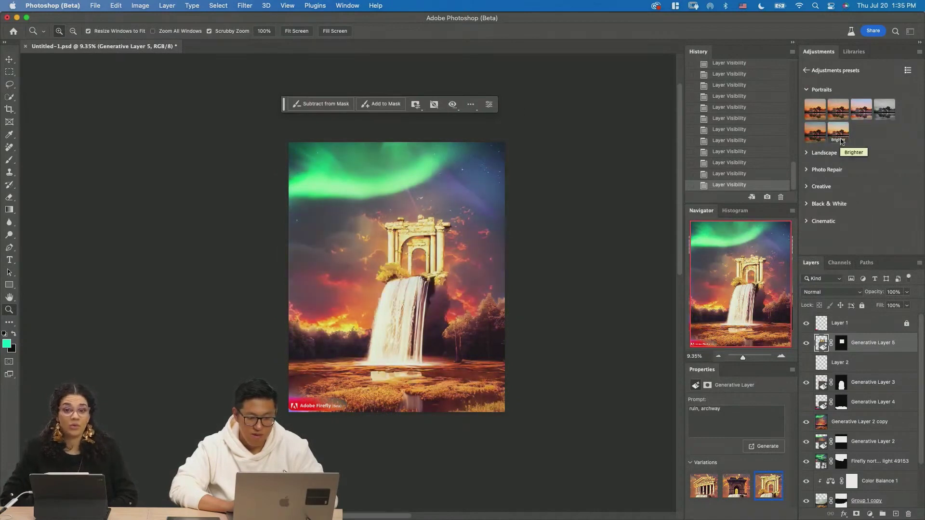
# Step: Apply the Portraits - Moody Blues preset, collapse its group, and hide the archway on Generative Layer 5
pyautogui.click(859, 117)
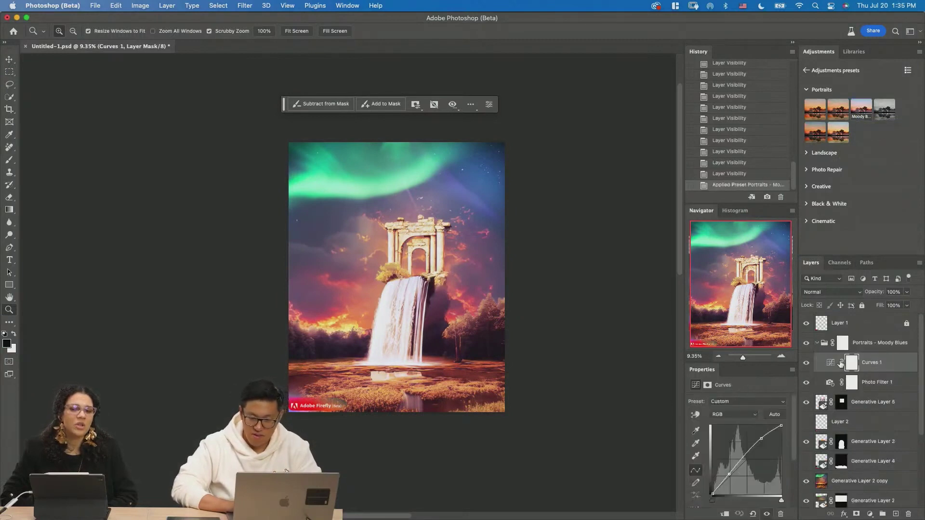
pyautogui.click(818, 344)
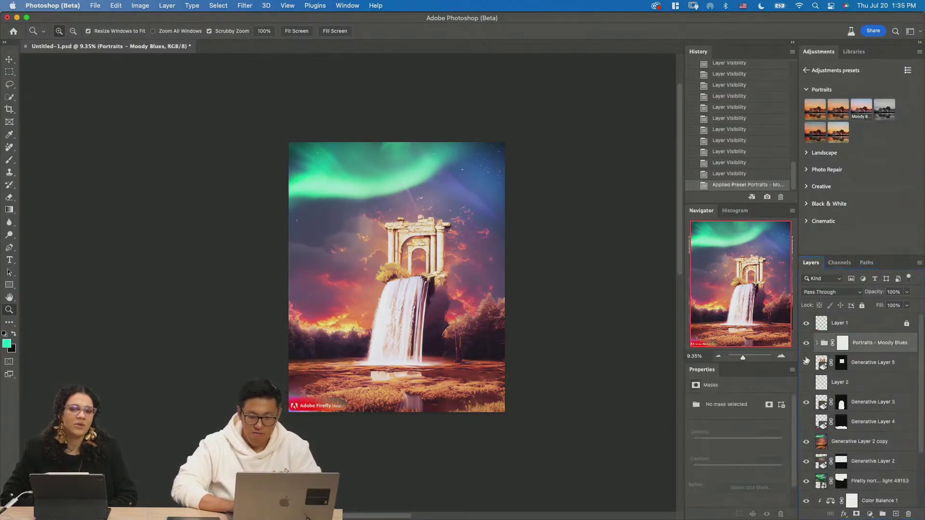
pyautogui.click(806, 364)
pyautogui.press('super+z')
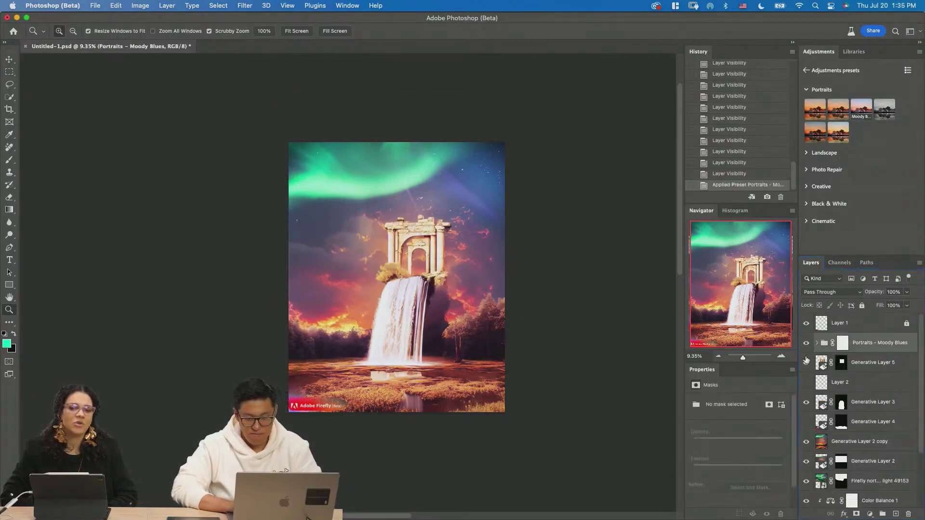
pyautogui.click(806, 364)
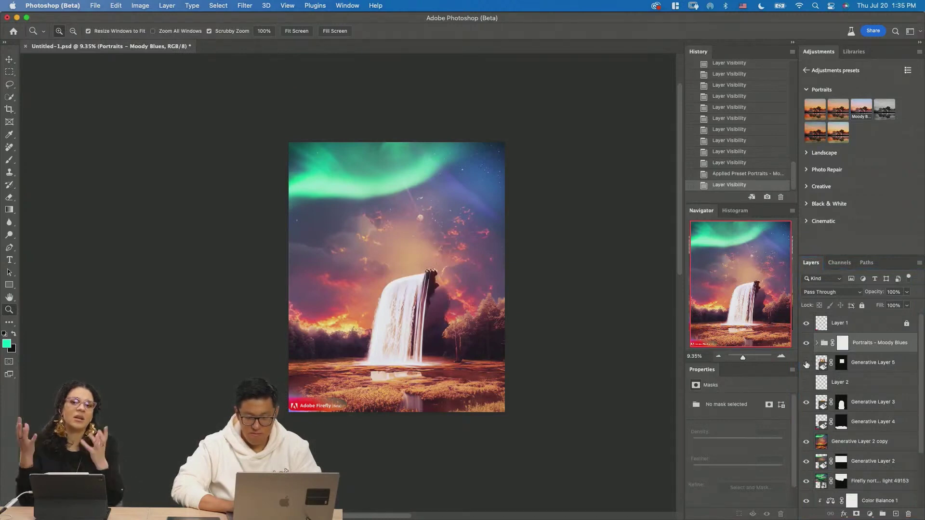